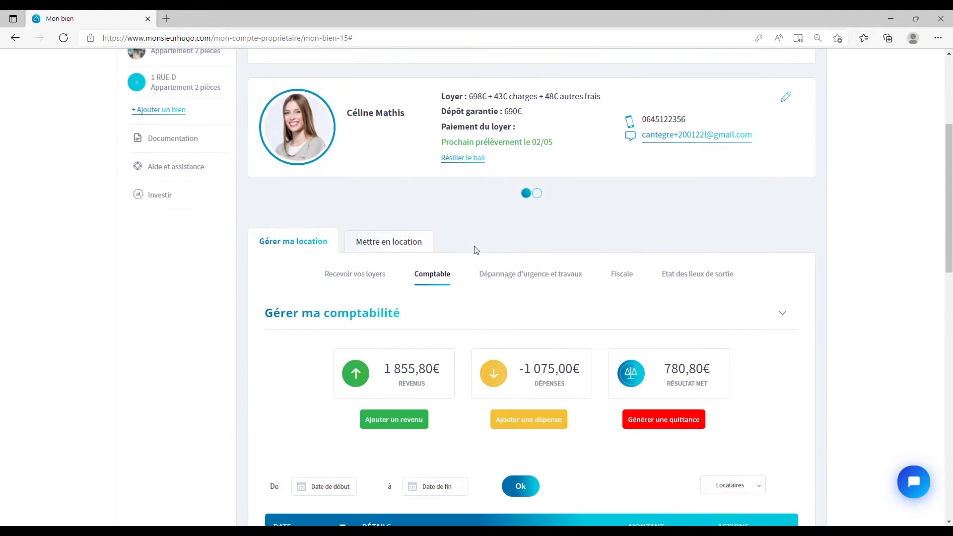
Review the property's accounting section, from the revenue, expense and net result summary to the monthly transaction table.
scroll(475, 249, down, 1)
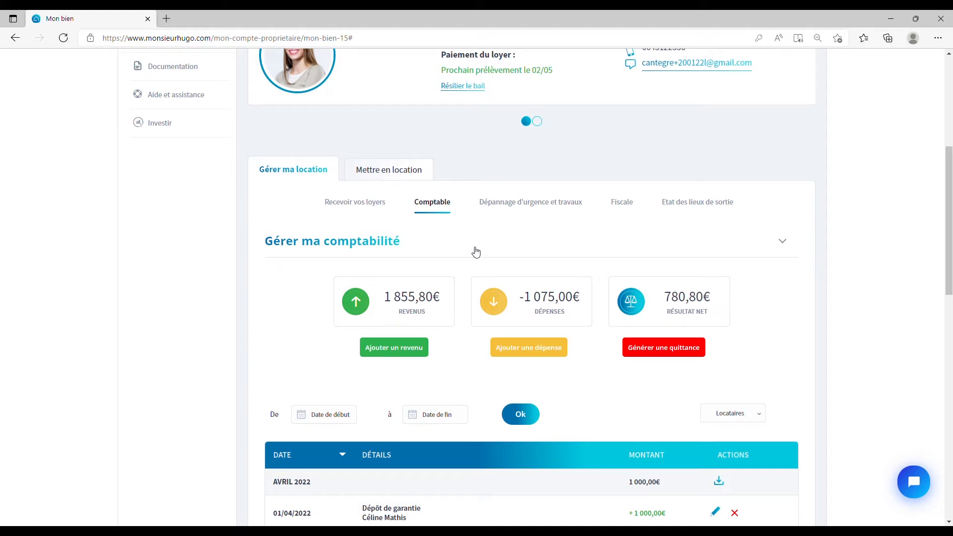
scroll(476, 253, down, 1)
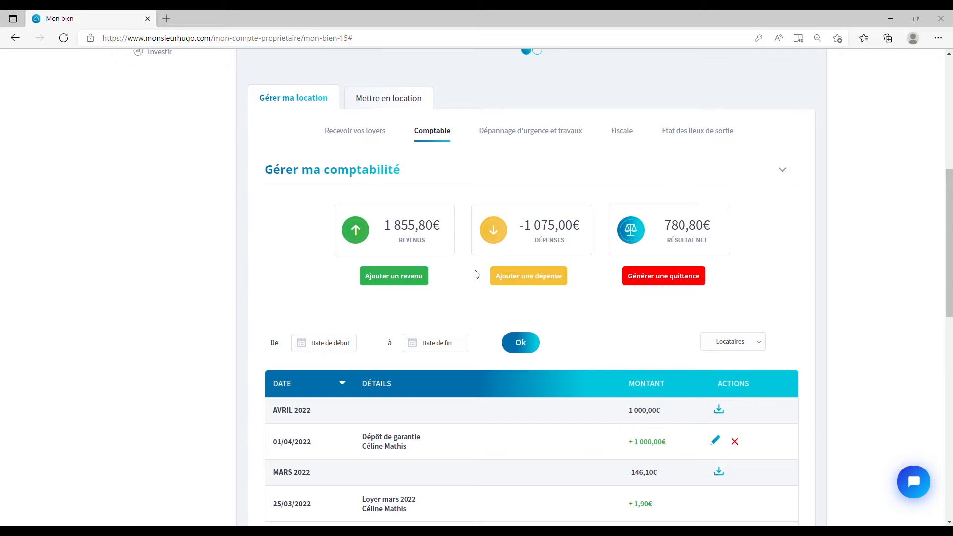
scroll(474, 276, up, 3)
scroll(475, 276, down, 3)
scroll(481, 281, down, 3)
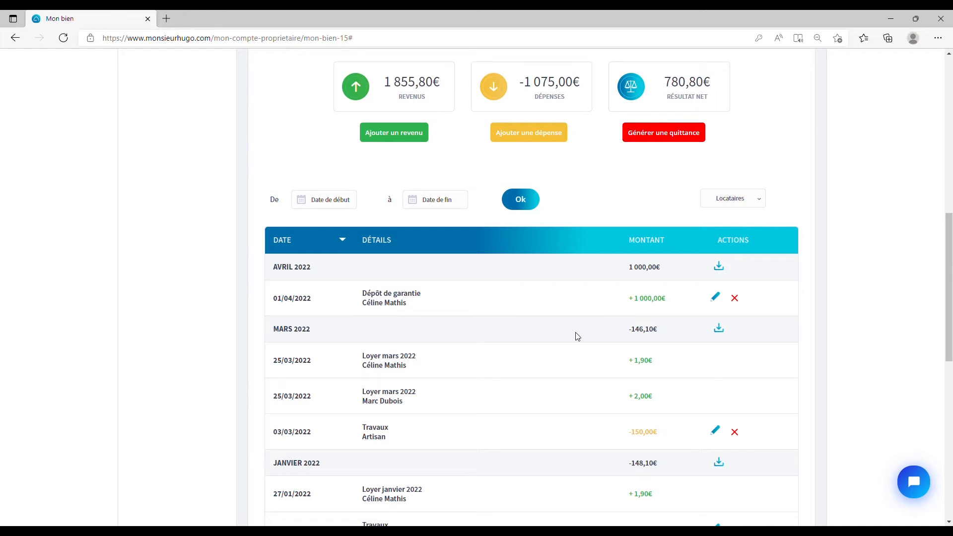
scroll(576, 335, up, 4)
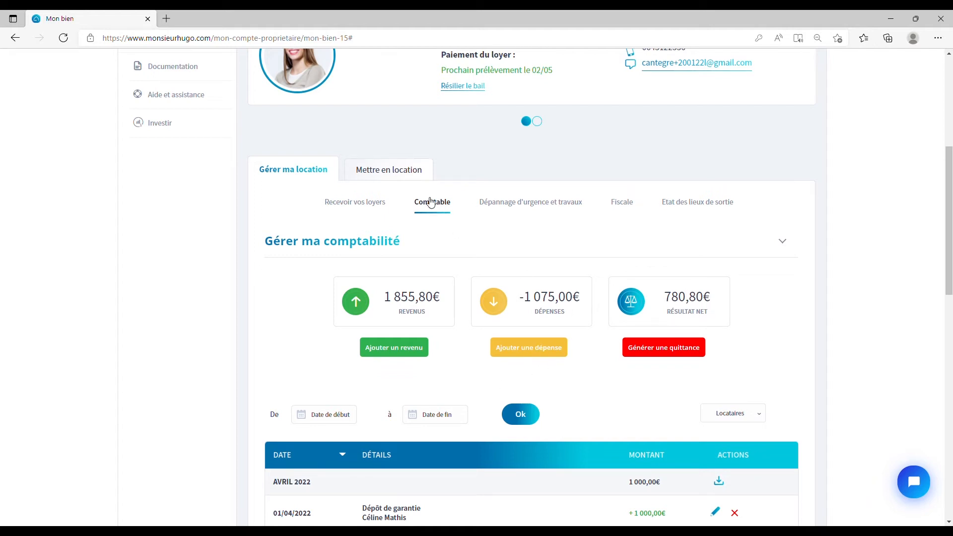
Start a new expense of type Provisions pour charges (syndic), paid to Syndic on 11/04/2022.
scroll(387, 259, down, 3)
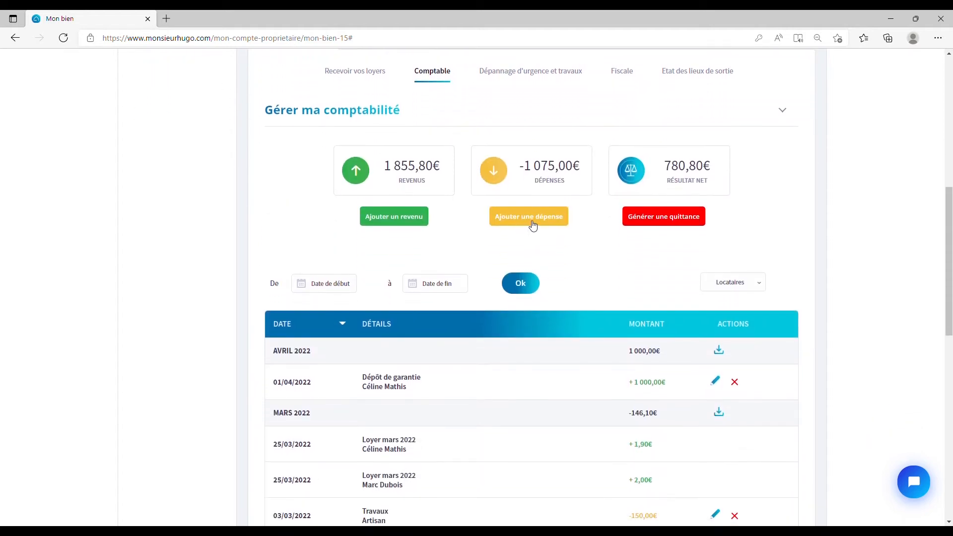
click(532, 225)
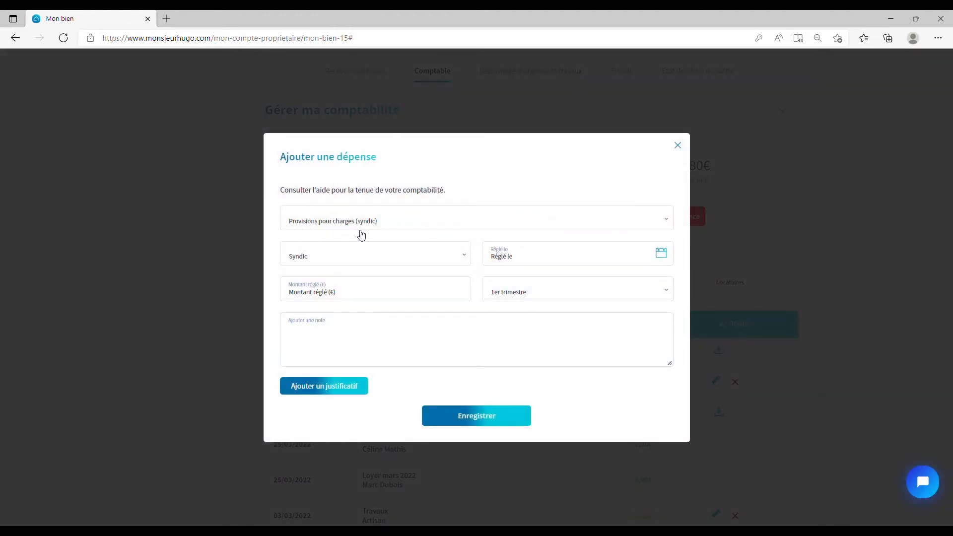
click(323, 223)
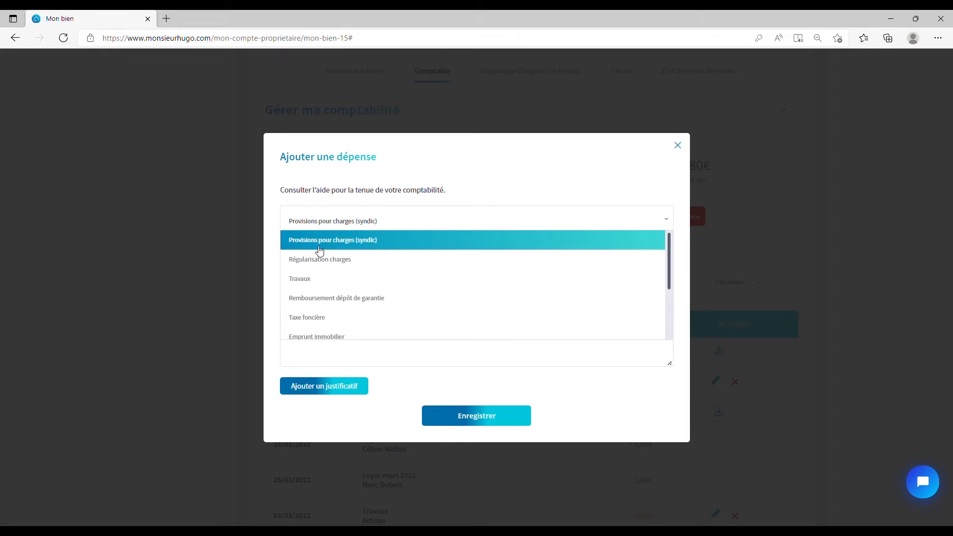
click(319, 245)
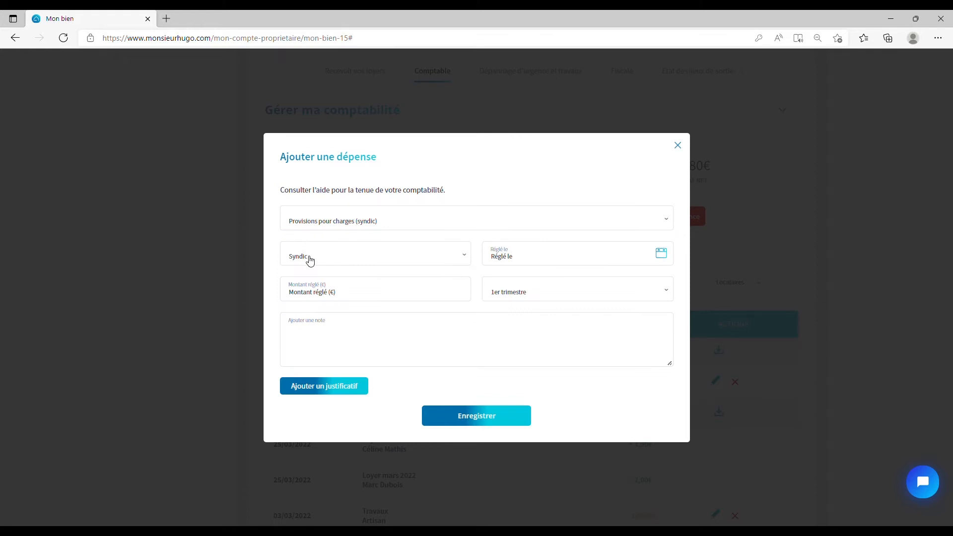
click(309, 259)
click(304, 282)
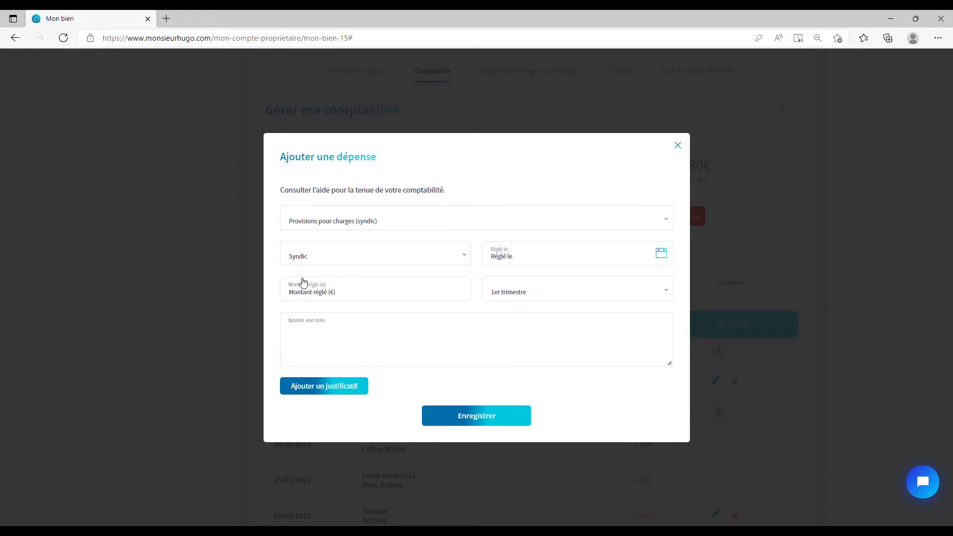
click(515, 257)
click(498, 372)
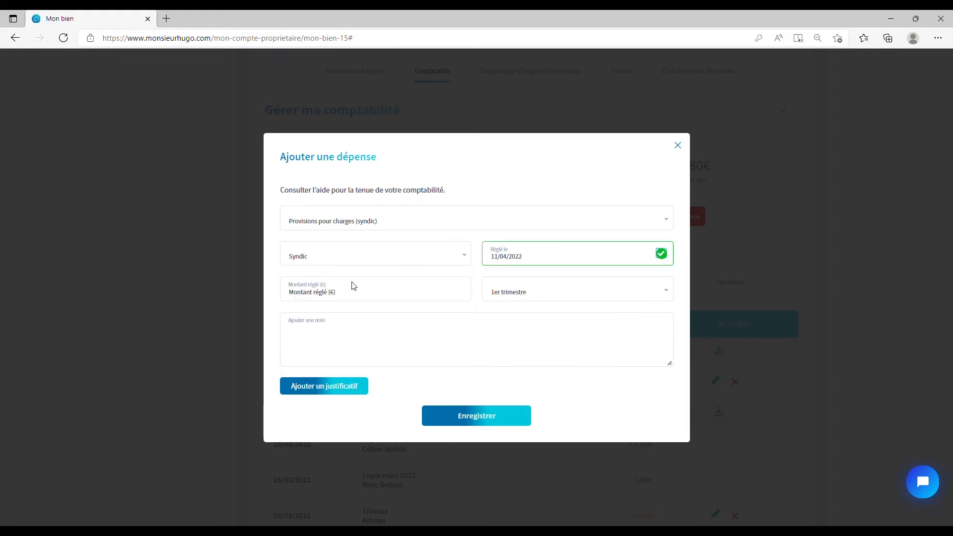
Set the expense's paid amount to 150 € and its period to 2ème trimestre, and save it without a supporting document.
click(320, 294)
text(150)
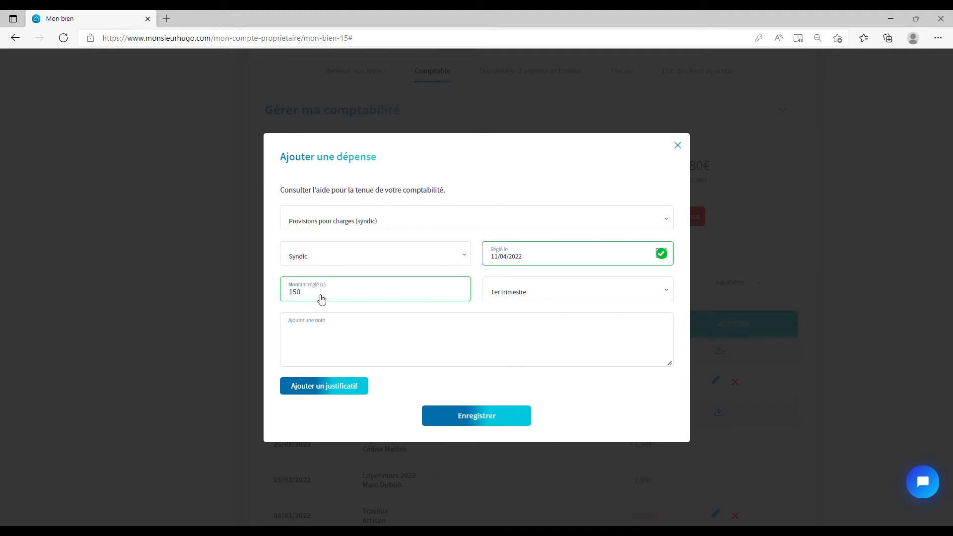
click(523, 298)
click(521, 332)
click(324, 387)
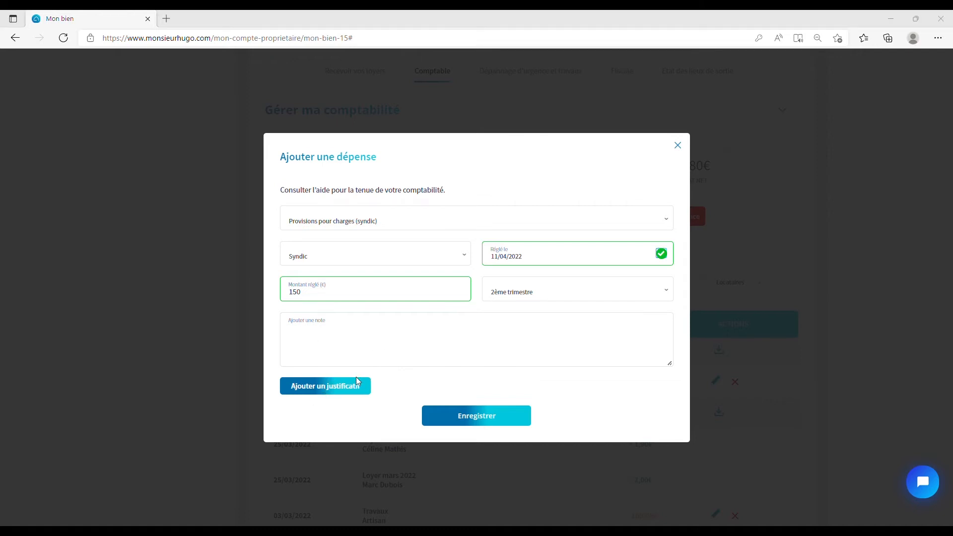
click(770, 458)
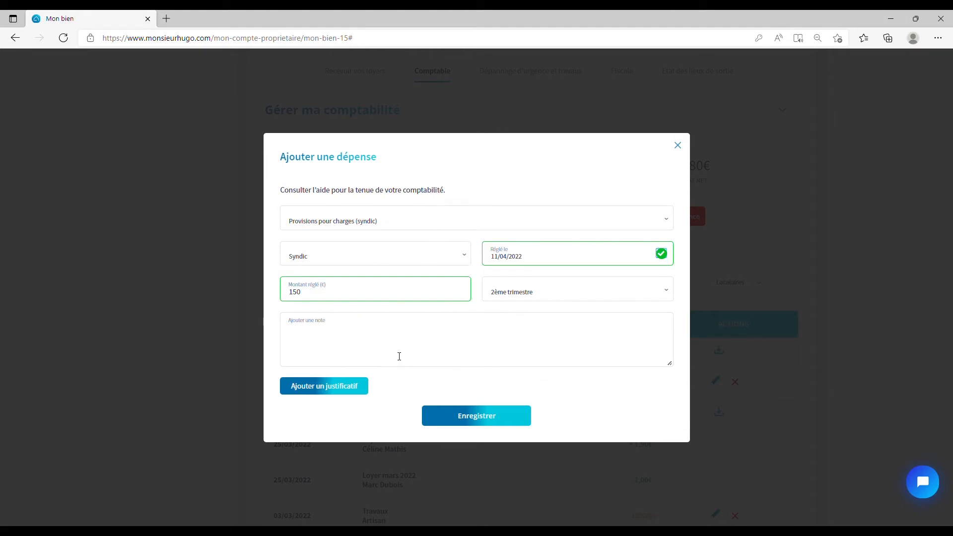
click(484, 423)
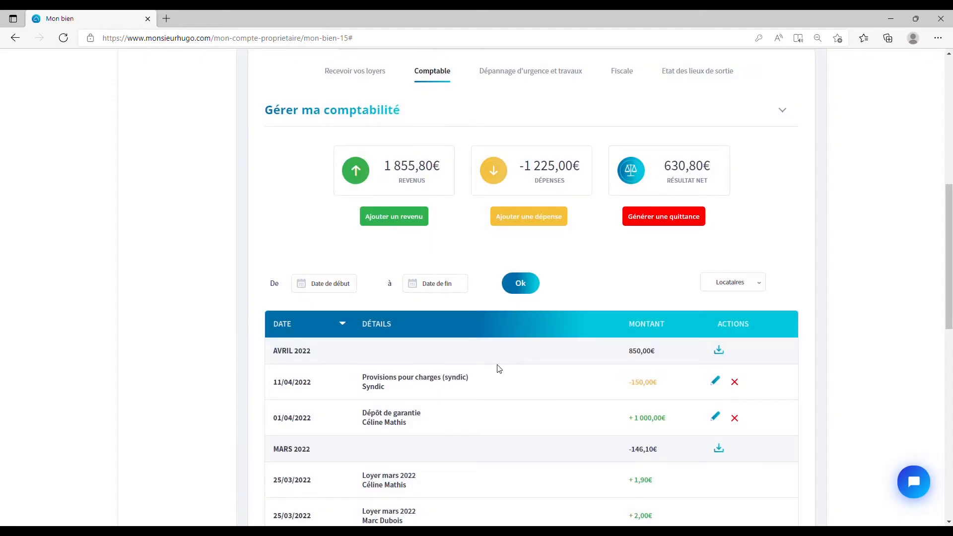
Check the label and amount of the 11/04/2022 expense in the transaction table.
scroll(498, 369, down, 2)
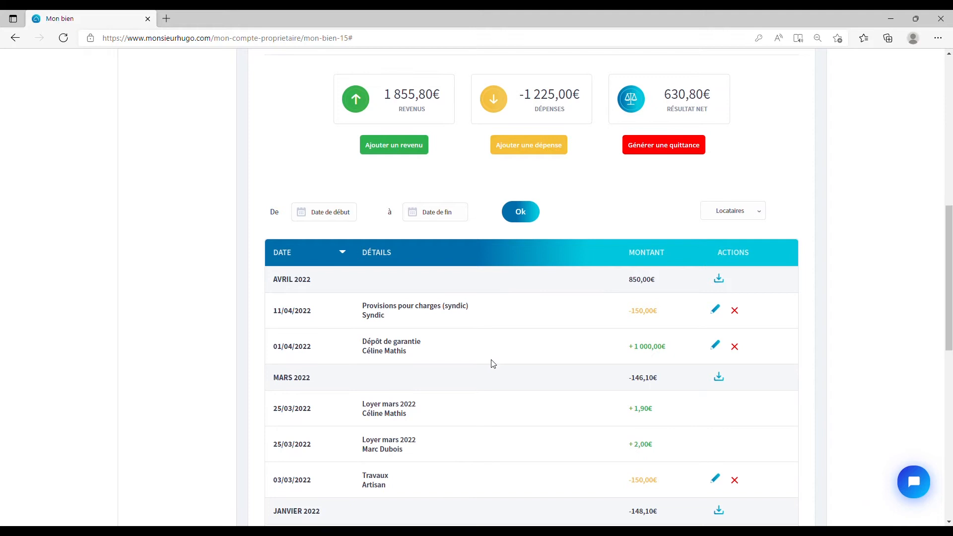
drag(363, 308, 470, 312)
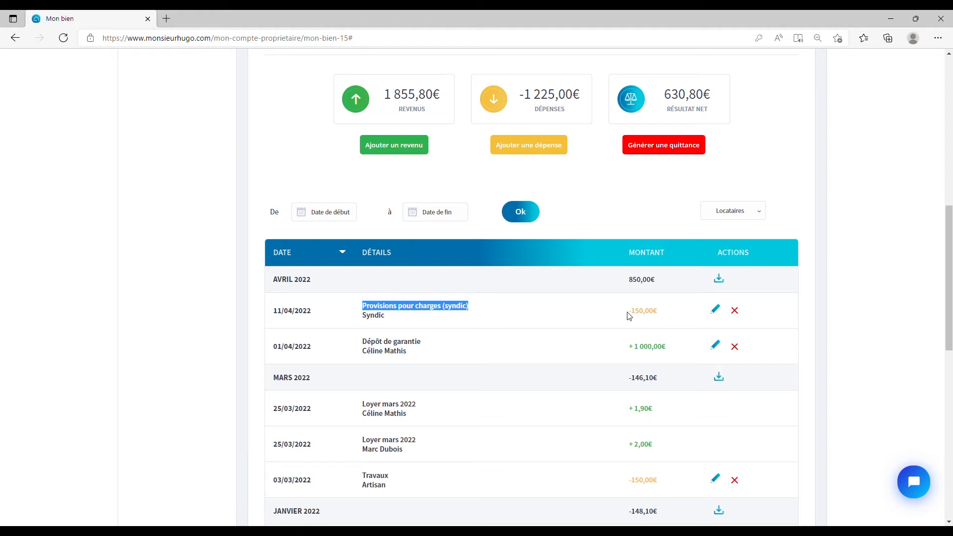
drag(631, 311, 657, 312)
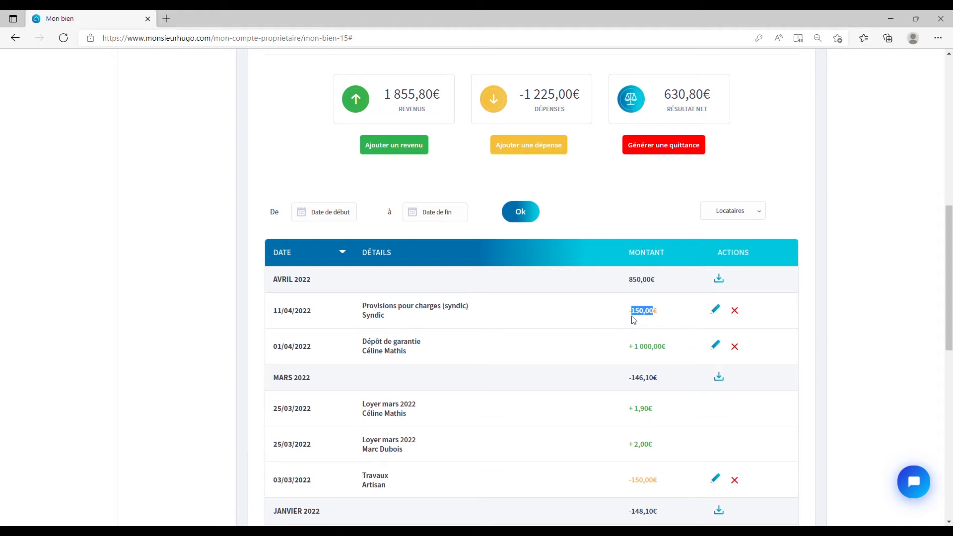
click(665, 321)
Start a new income entry of type Loyer for the second listed tenant, received on 12/04/2022.
click(389, 148)
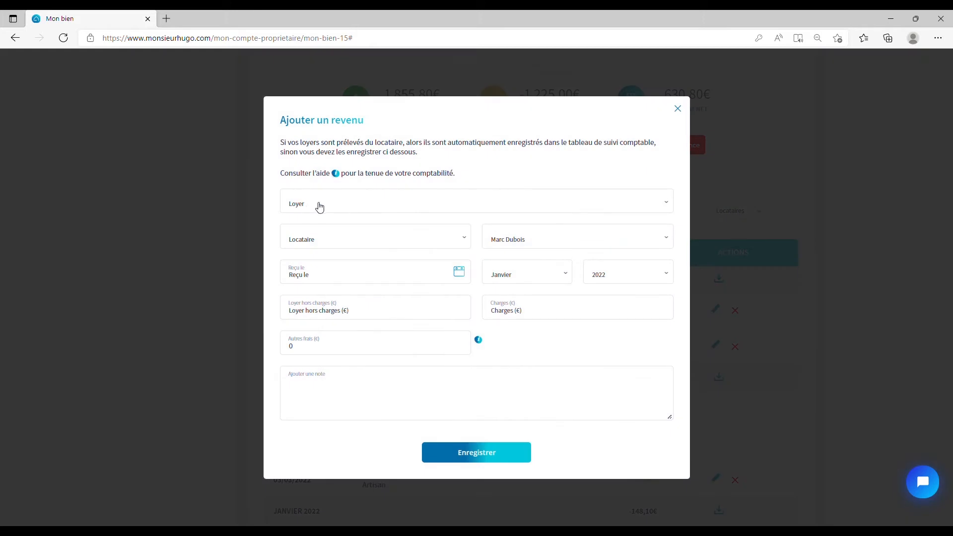
click(320, 205)
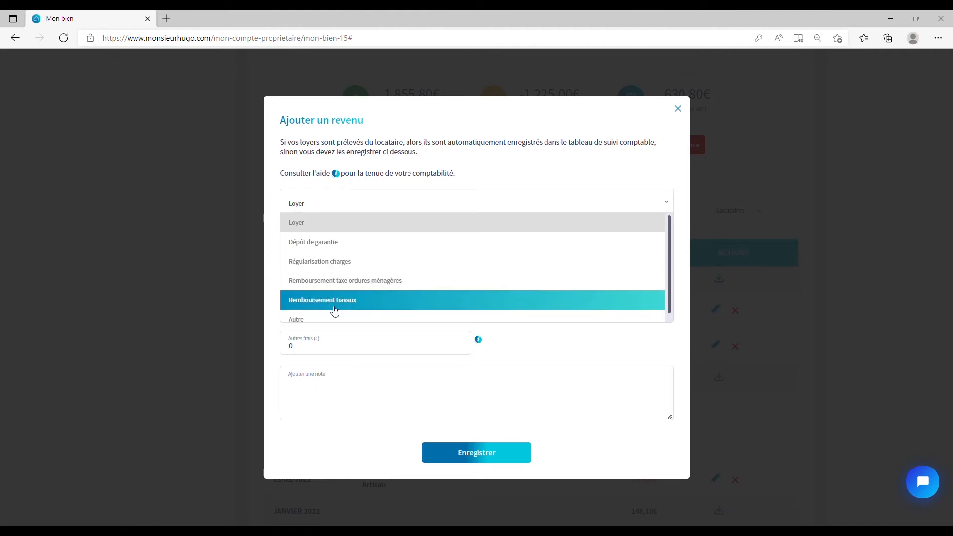
click(311, 223)
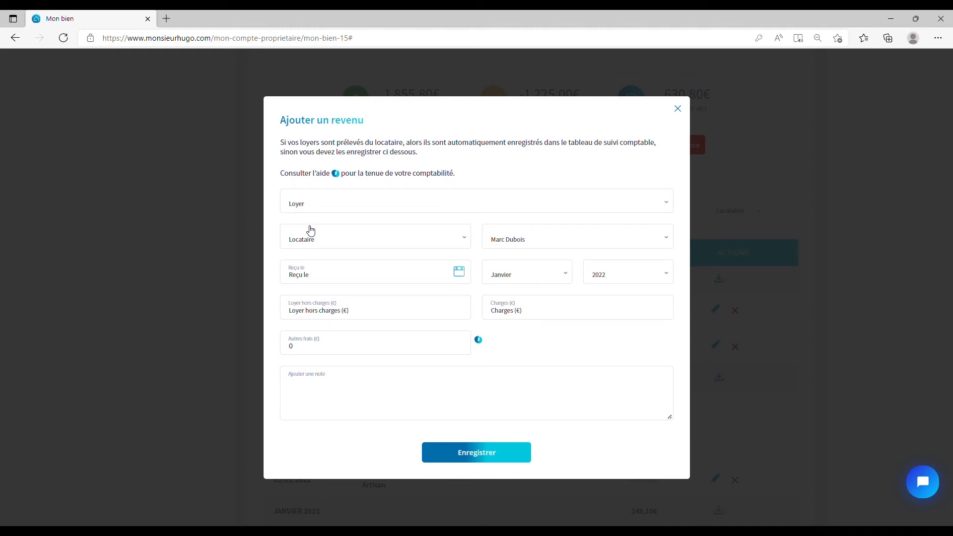
click(516, 240)
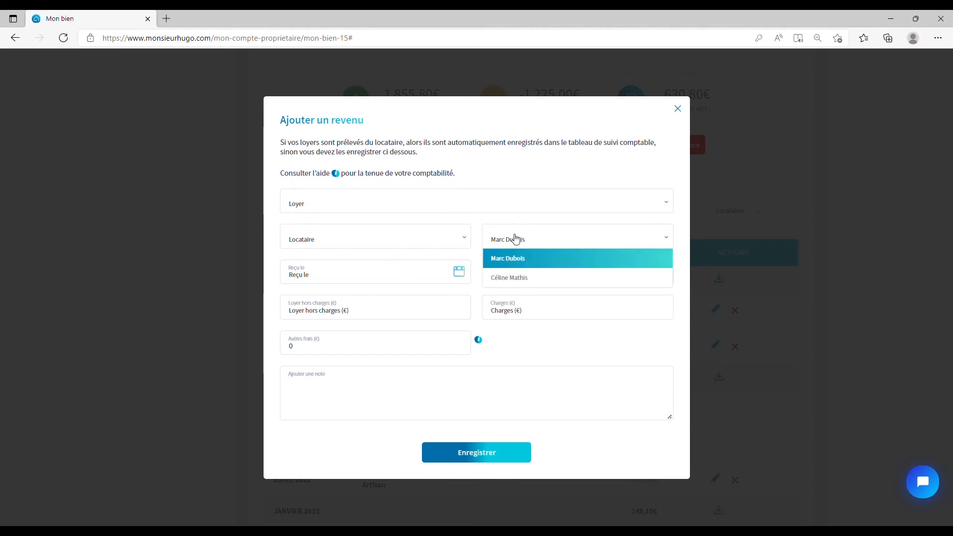
click(514, 285)
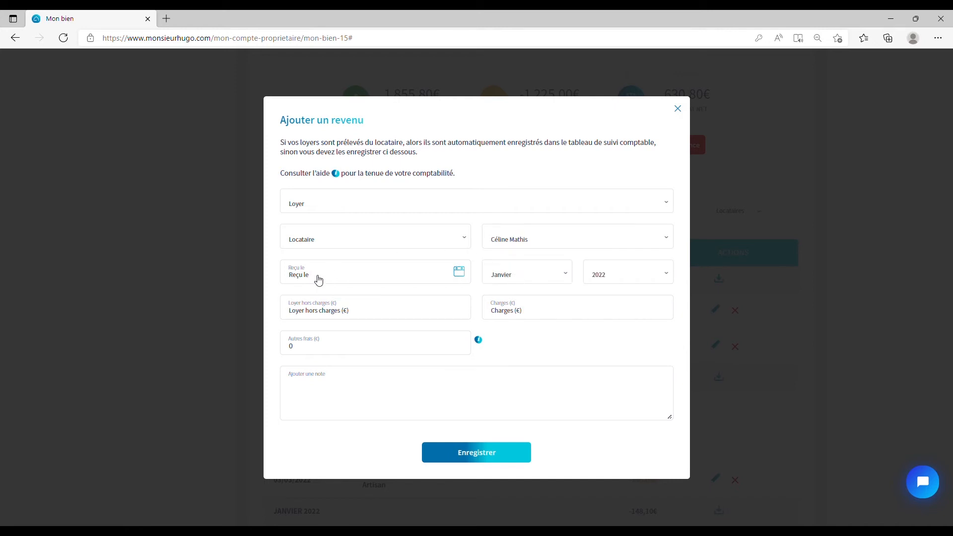
click(316, 279)
click(307, 390)
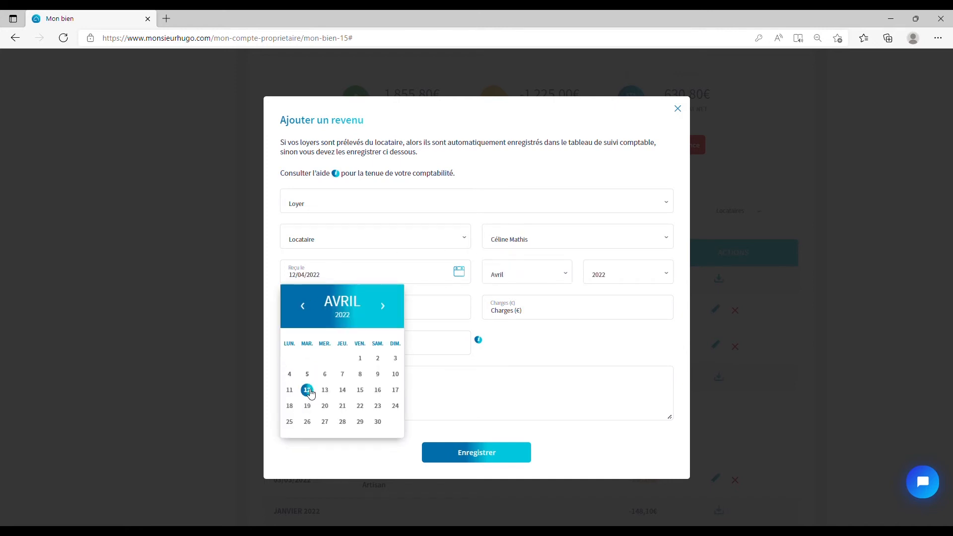
Set the income's rent excluding charges to 550 € and its charges to 35 €.
click(326, 316)
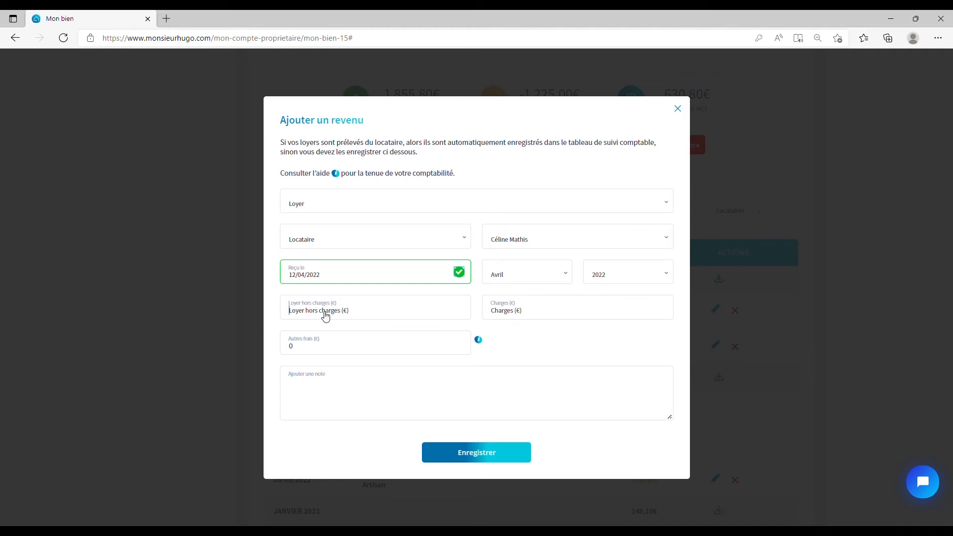
text(550)
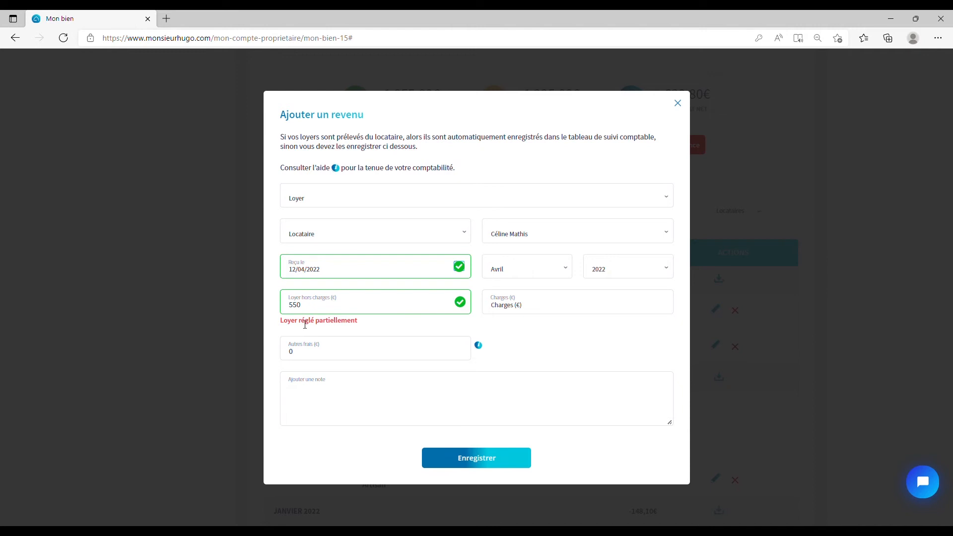
click(509, 308)
text(35)
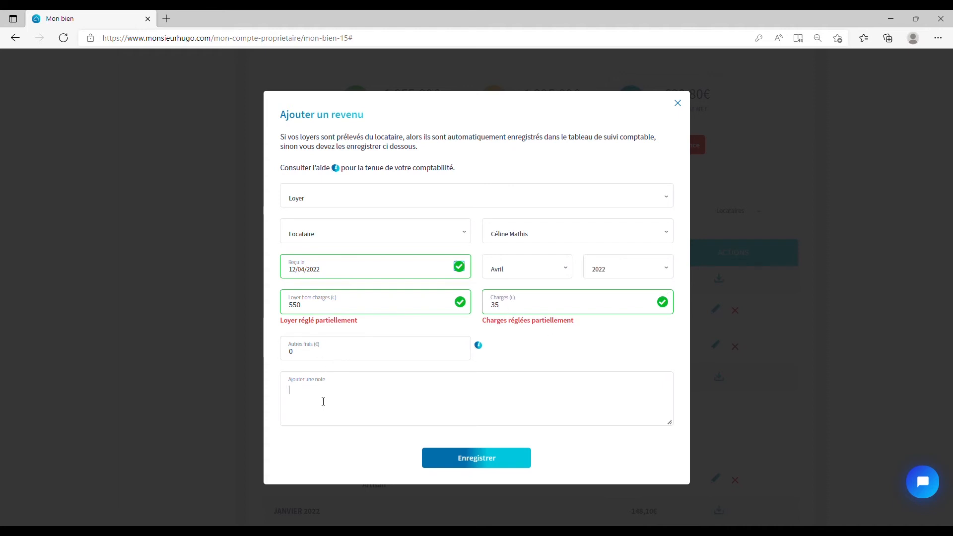
Add the note "1er loyer reçu par cheque" to the income, save it and dismiss the confirmation.
text(1er loyer recu par cheque)
double_click(322, 391)
text(reçu)
click(451, 453)
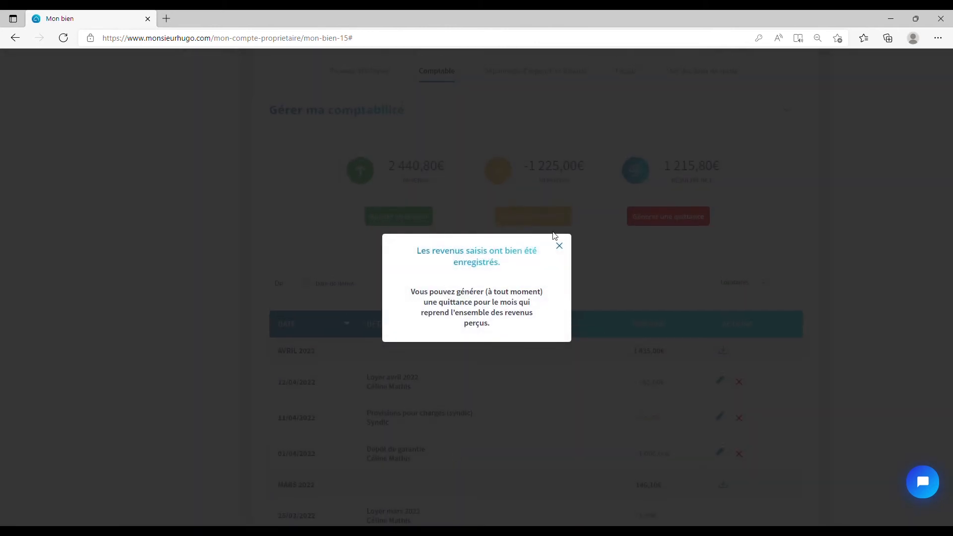
click(560, 246)
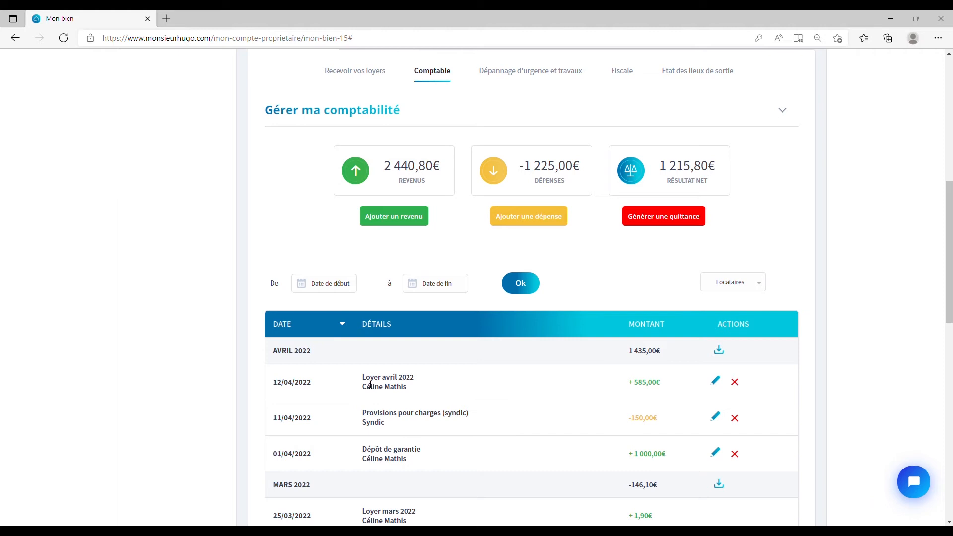
Check the April 2022 rent entry, its amount and the security deposit entry in the transaction table.
drag(367, 382, 420, 383)
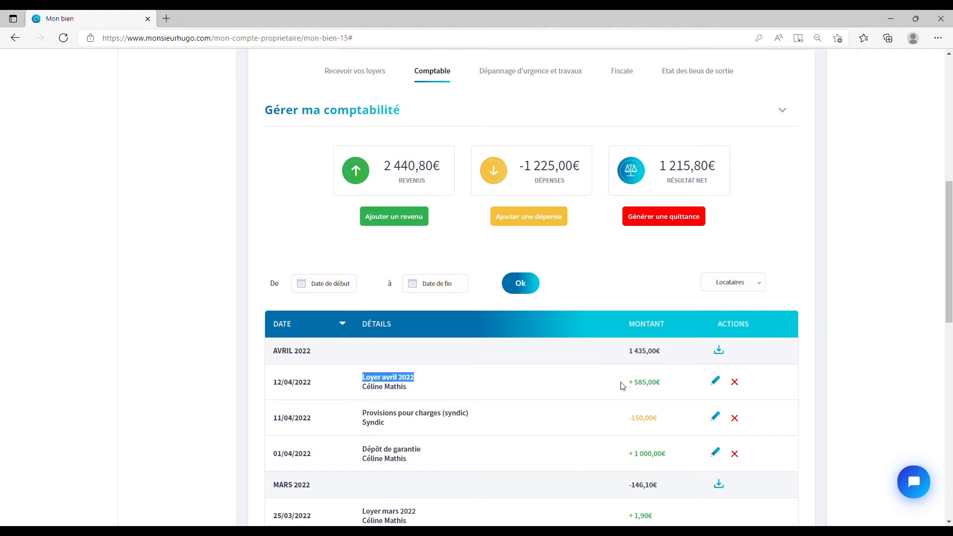
drag(630, 386, 663, 390)
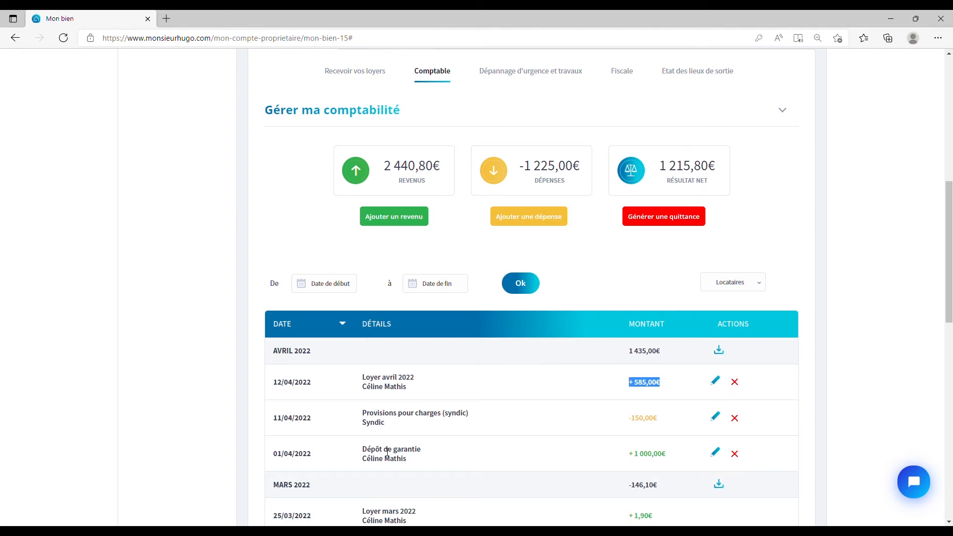
drag(362, 453, 424, 451)
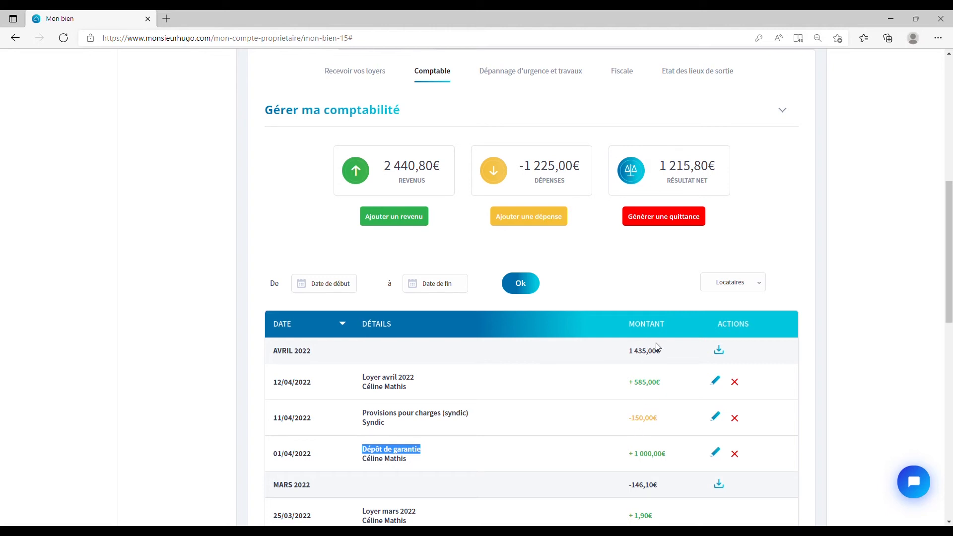
Start generating a rent receipt for the month Avril 2022.
click(664, 225)
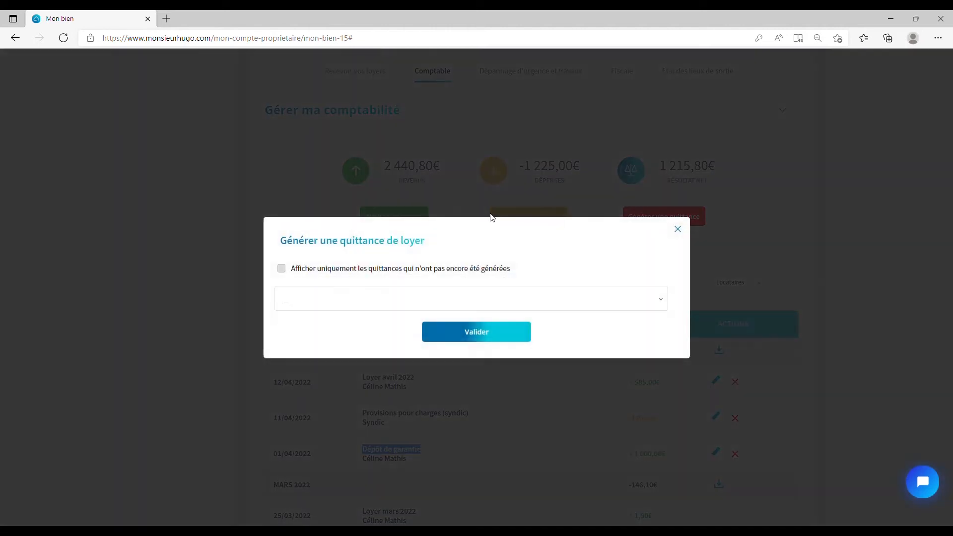
click(326, 307)
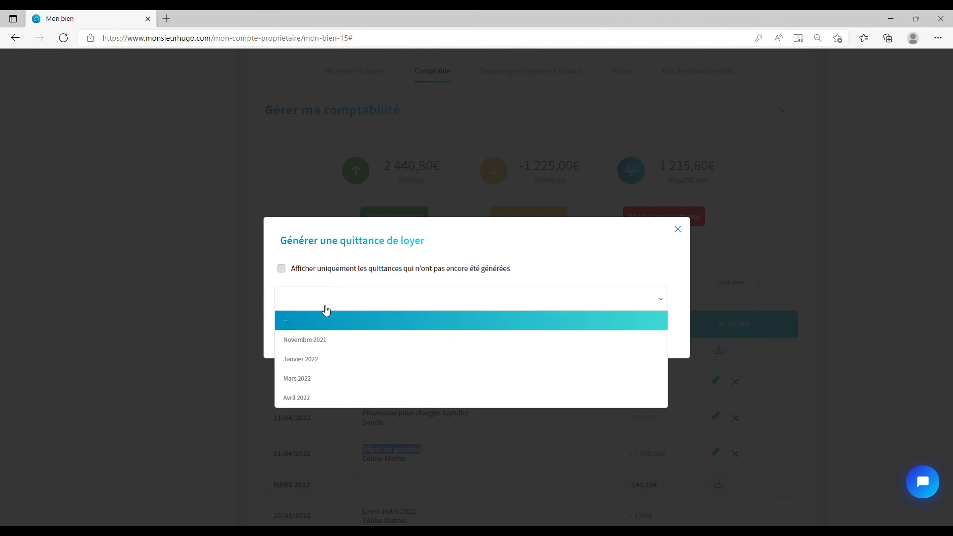
click(307, 404)
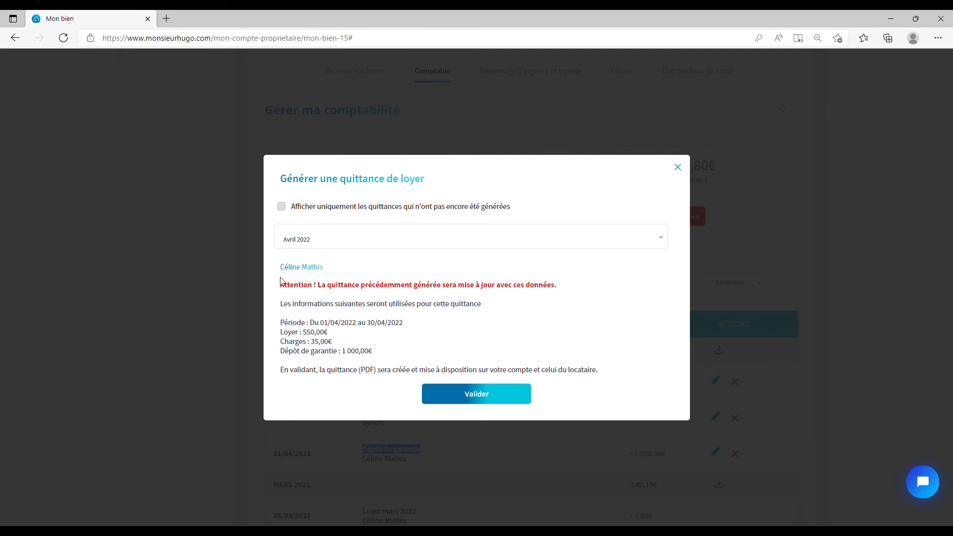
Check the rent and security deposit details that the April 2022 receipt will use.
drag(287, 337, 313, 339)
click(314, 340)
drag(376, 356, 349, 357)
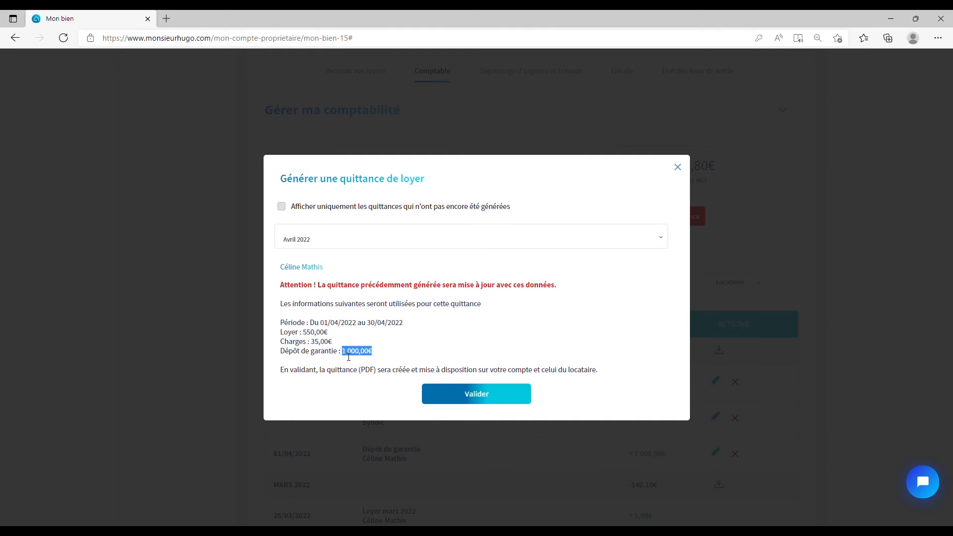
Validate the April 2022 rent receipt to generate it, and dismiss the confirmation.
click(469, 394)
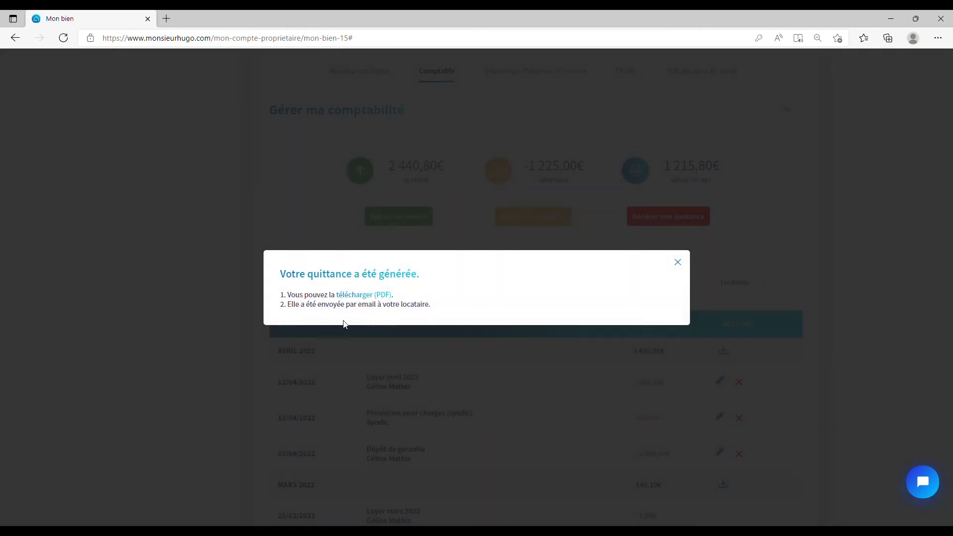
click(678, 263)
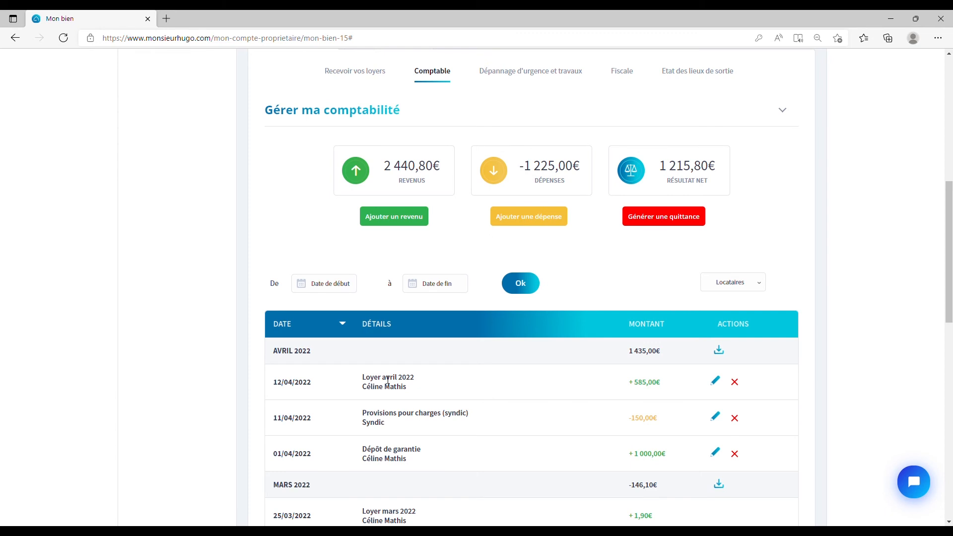
Review the tenant's lease and payment details, the April 2022 rent entry and the remaining accounting entries and totals for the property.
scroll(417, 382, up, 4)
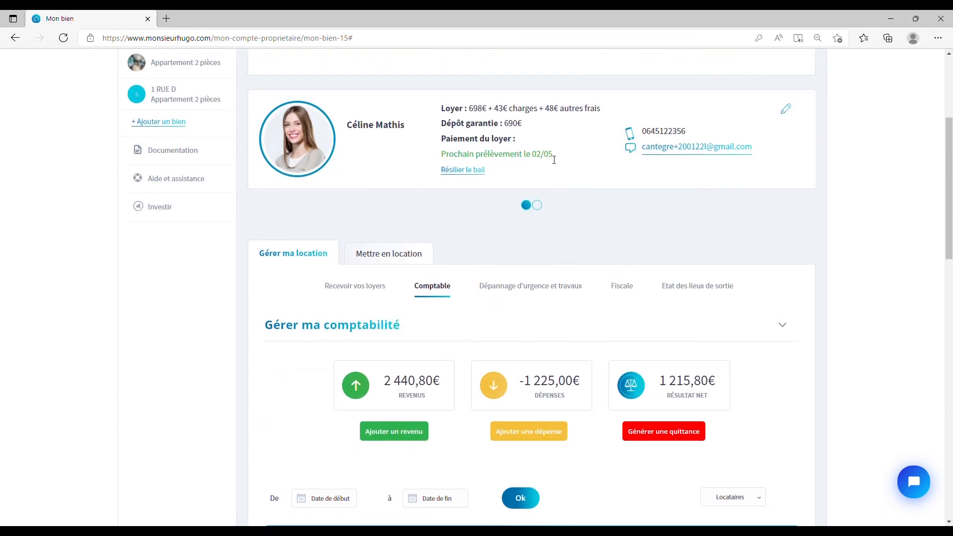
scroll(478, 211, down, 7)
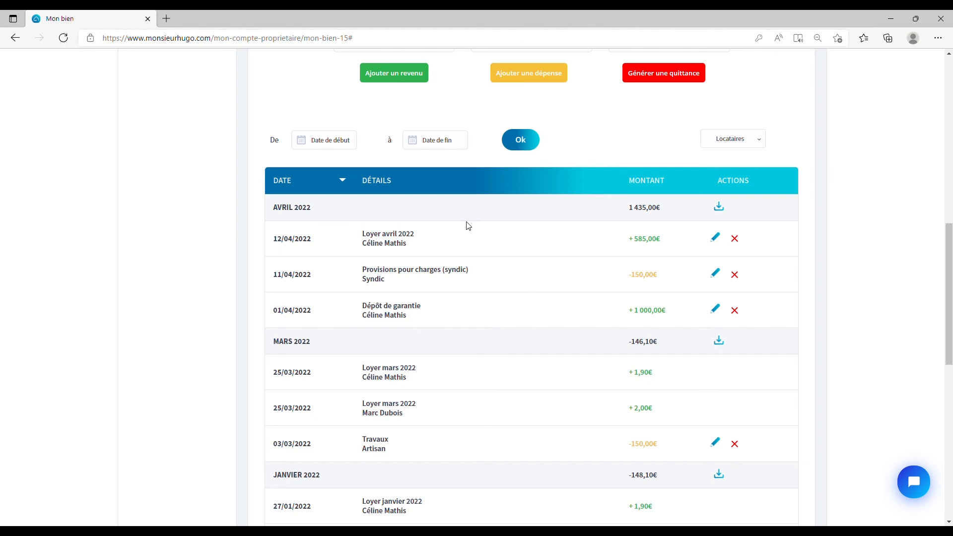
drag(362, 234, 411, 250)
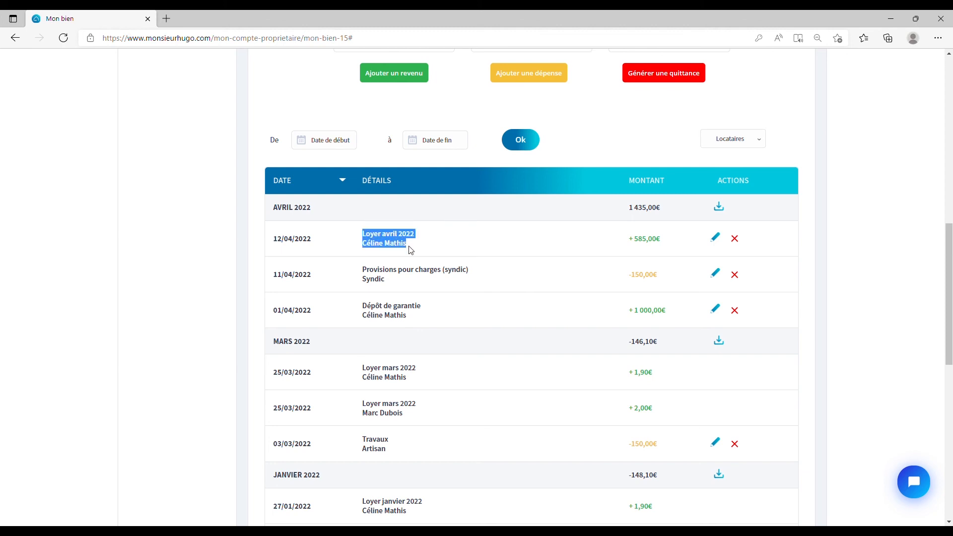
click(663, 244)
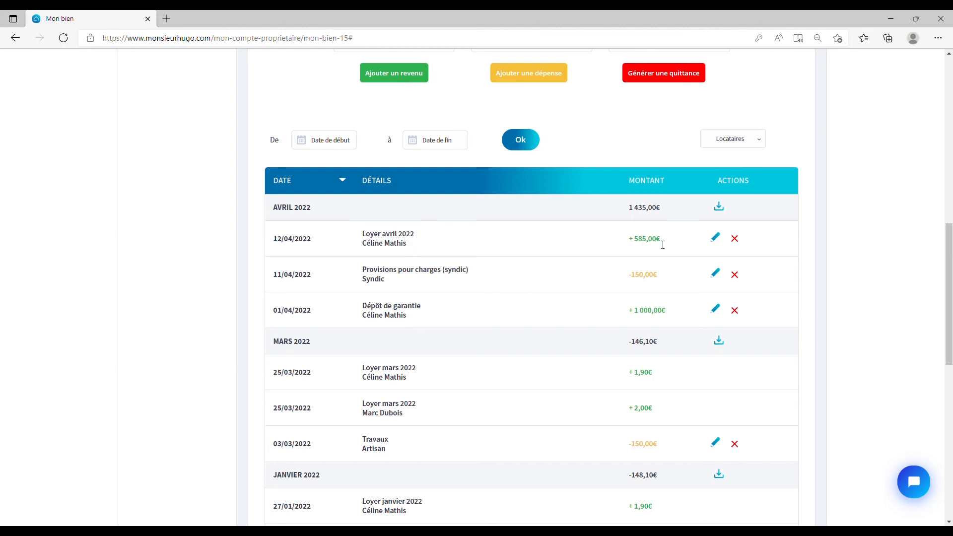
scroll(450, 276, down, 1)
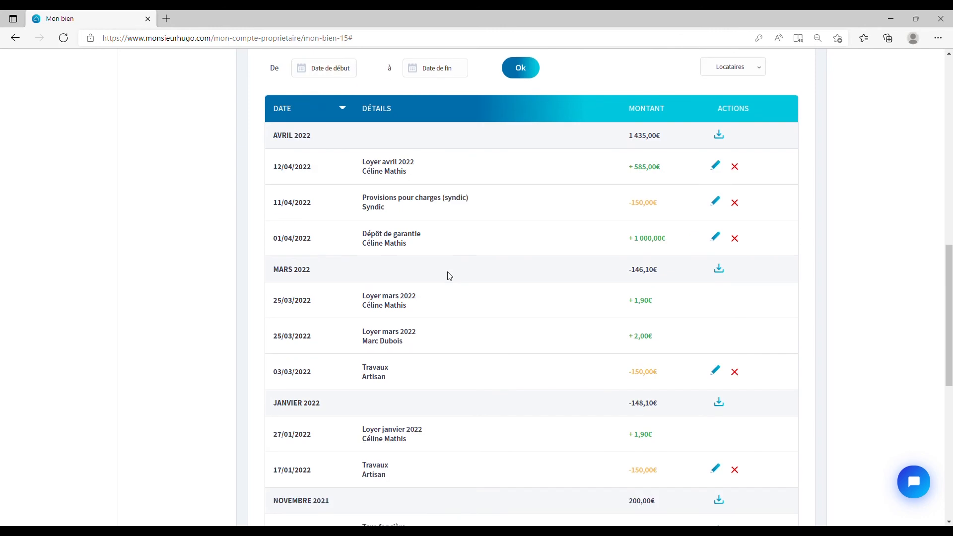
scroll(450, 276, up, 2)
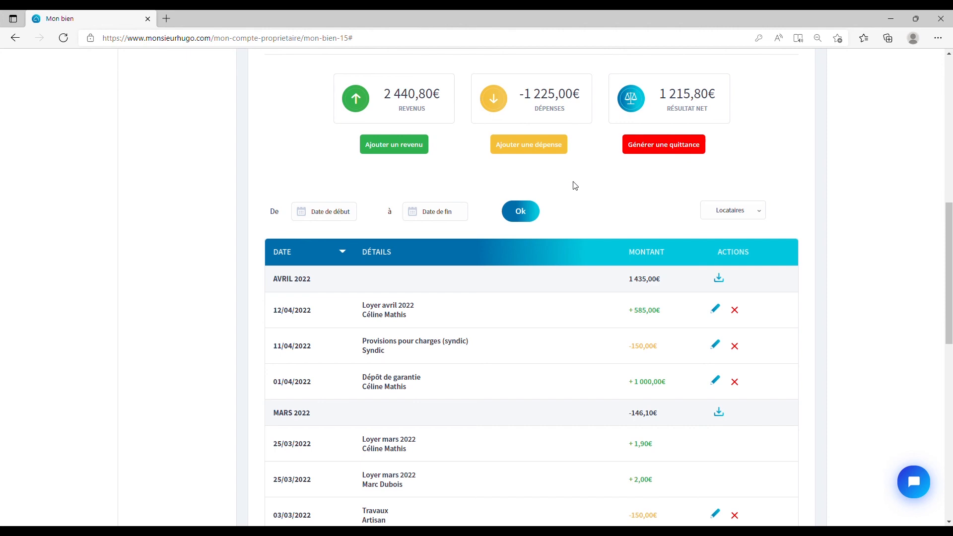
scroll(578, 184, down, 2)
scroll(582, 181, up, 8)
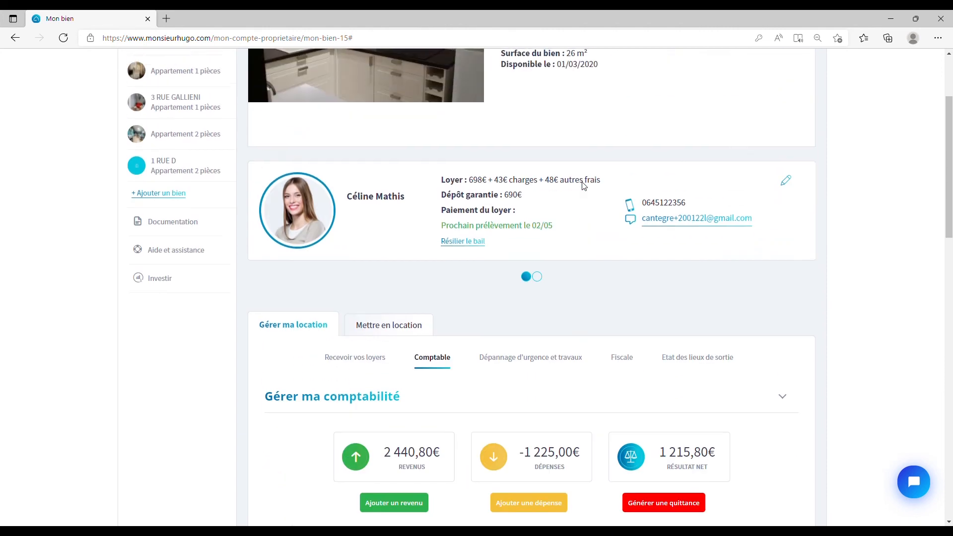
scroll(584, 186, up, 3)
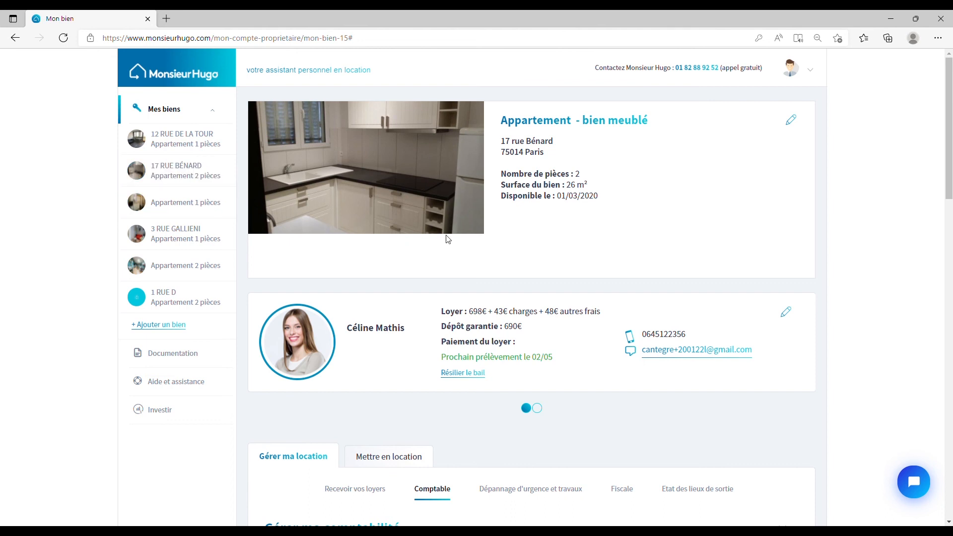
scroll(486, 264, down, 9)
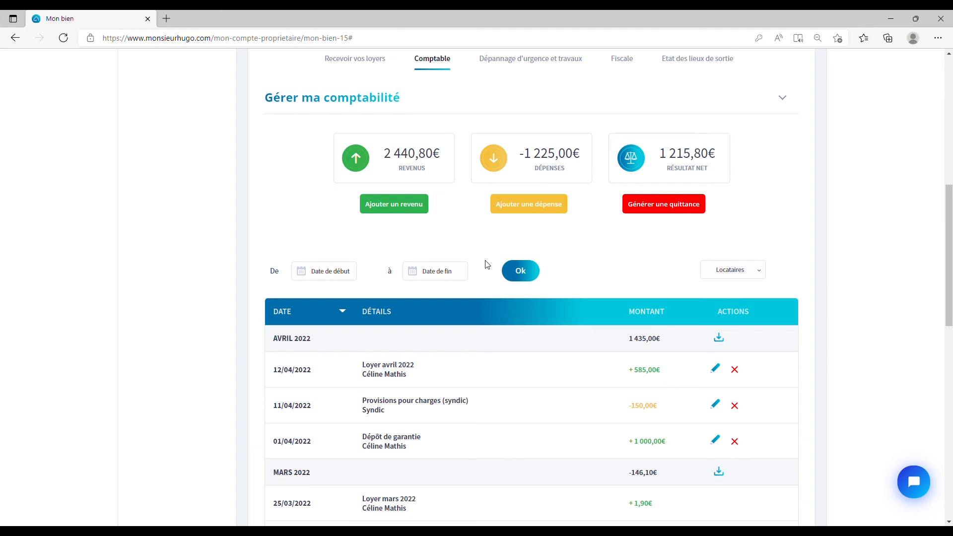
scroll(487, 264, down, 1)
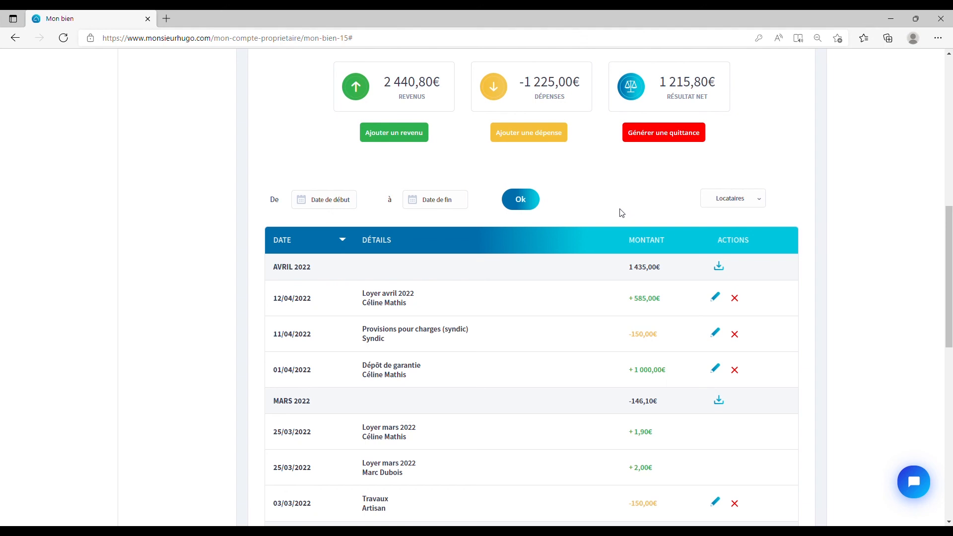
scroll(623, 213, up, 4)
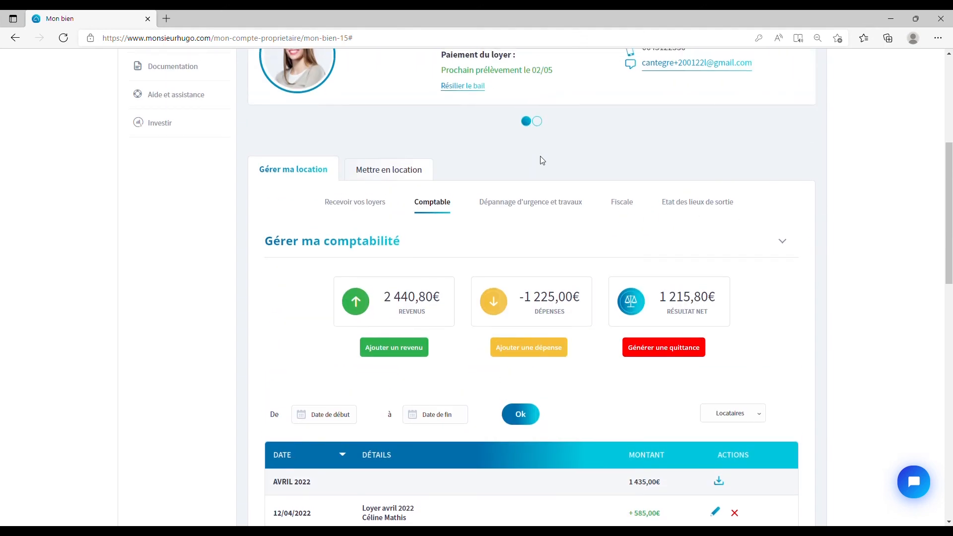